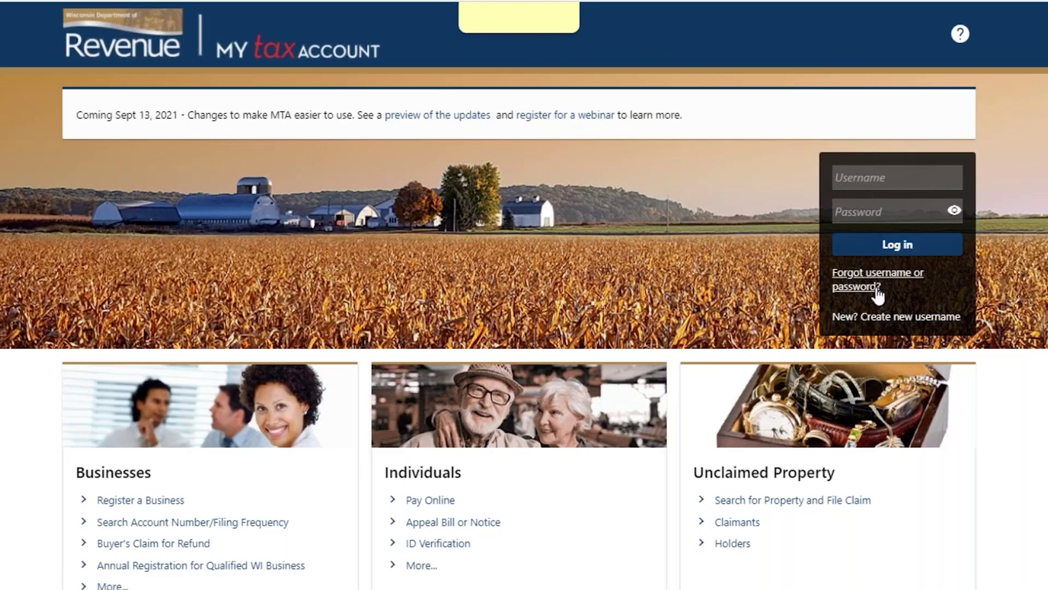
Start a new user account with username MTAUser and a confirmed password.
click(880, 318)
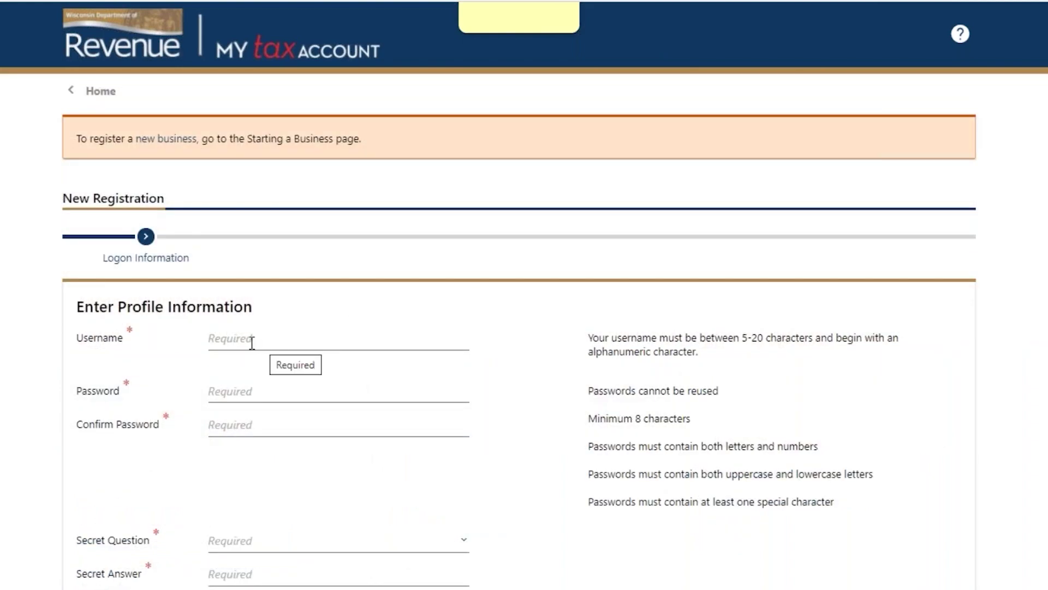
click(251, 339)
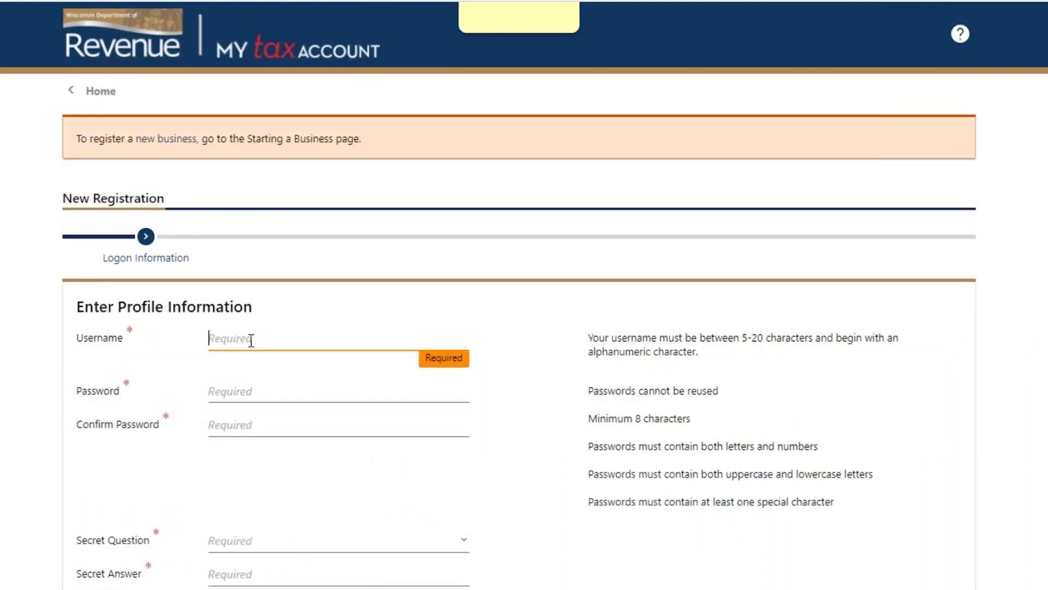
text(M)
text(TAUser)
key(Tab)
text(••••••••••••)
key(Tab)
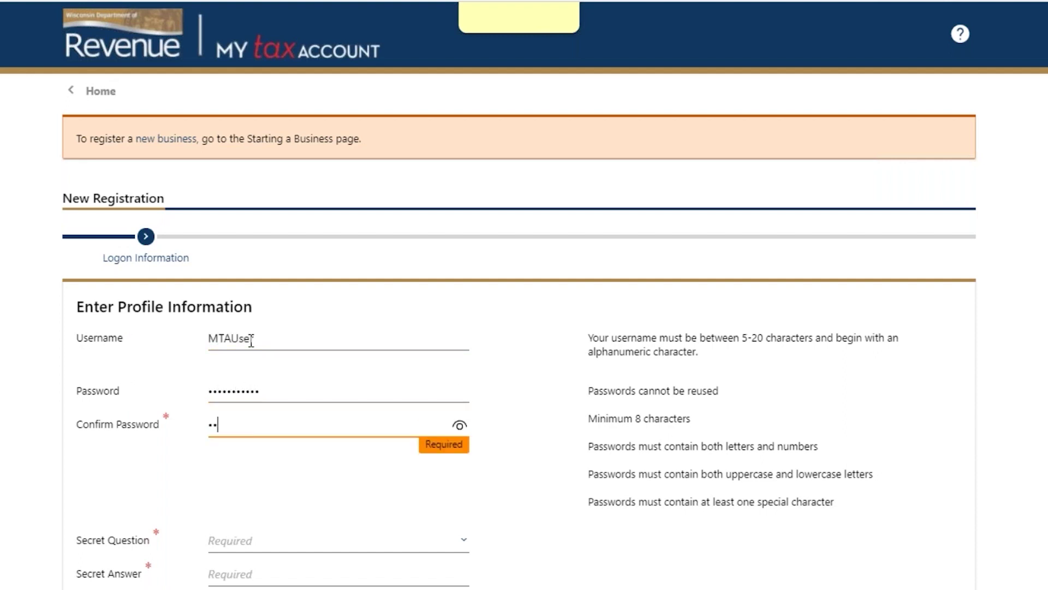
text(••••••••••••)
key(Tab)
Choose the spouse or significant other city secret question and enter its answer.
scroll(304, 200, down, 2)
click(453, 250)
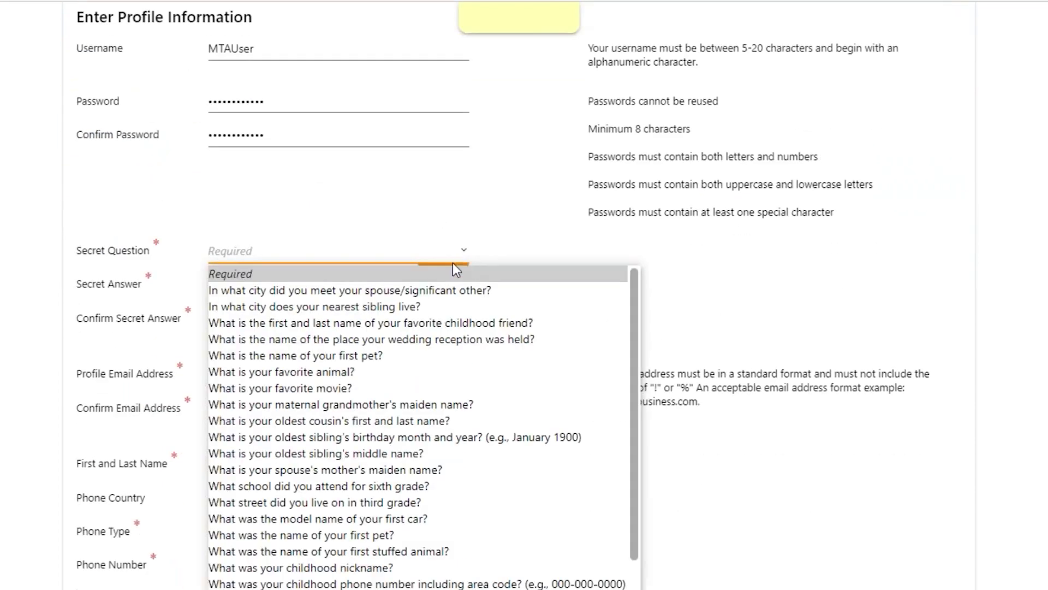
click(290, 285)
text(•••••••)
key(Tab)
text(••••••••••••)
key(Tab)
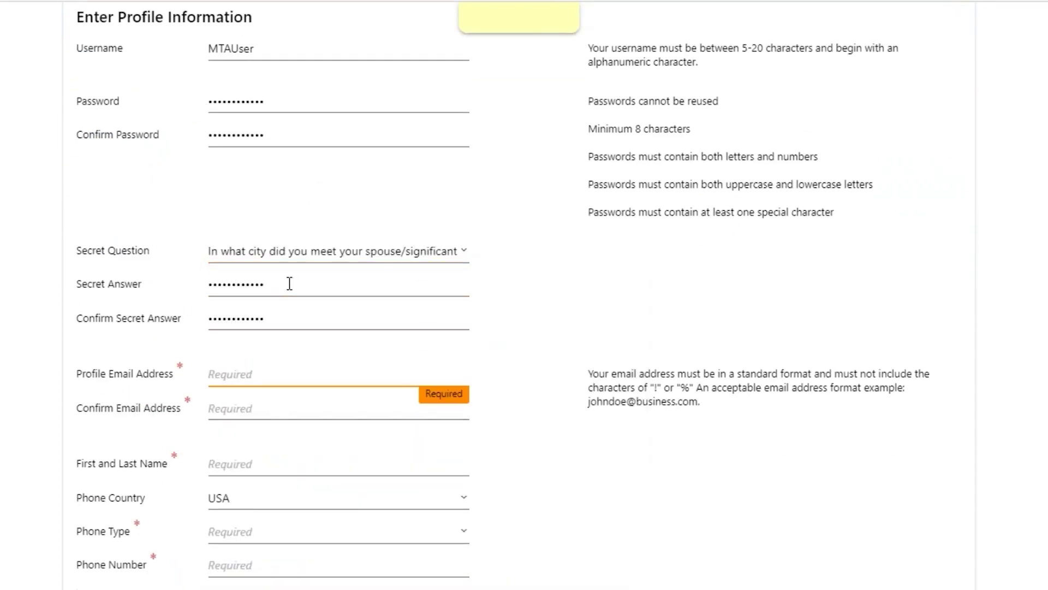
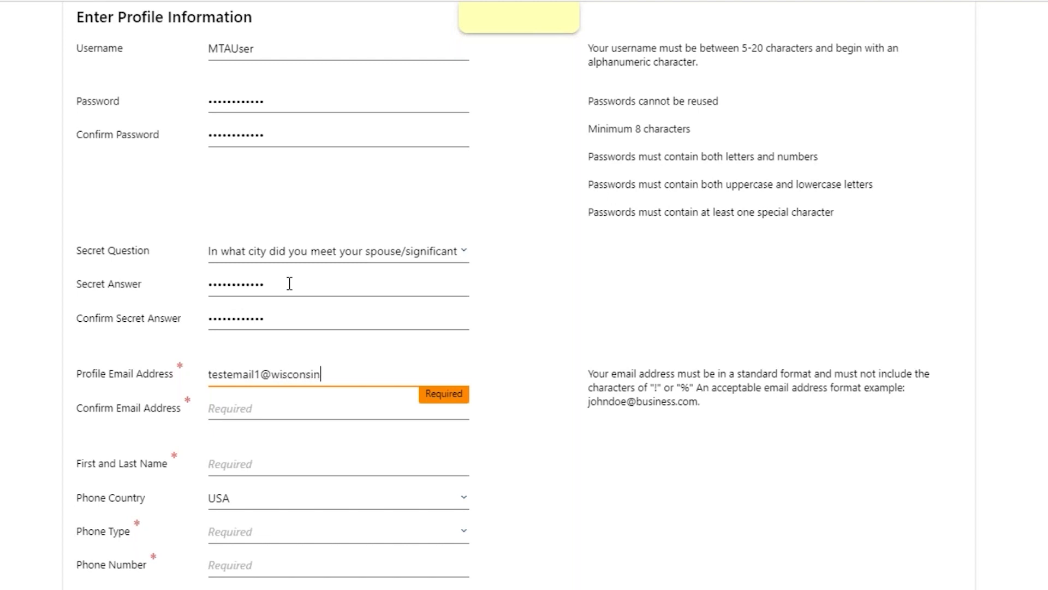
key(Tab)
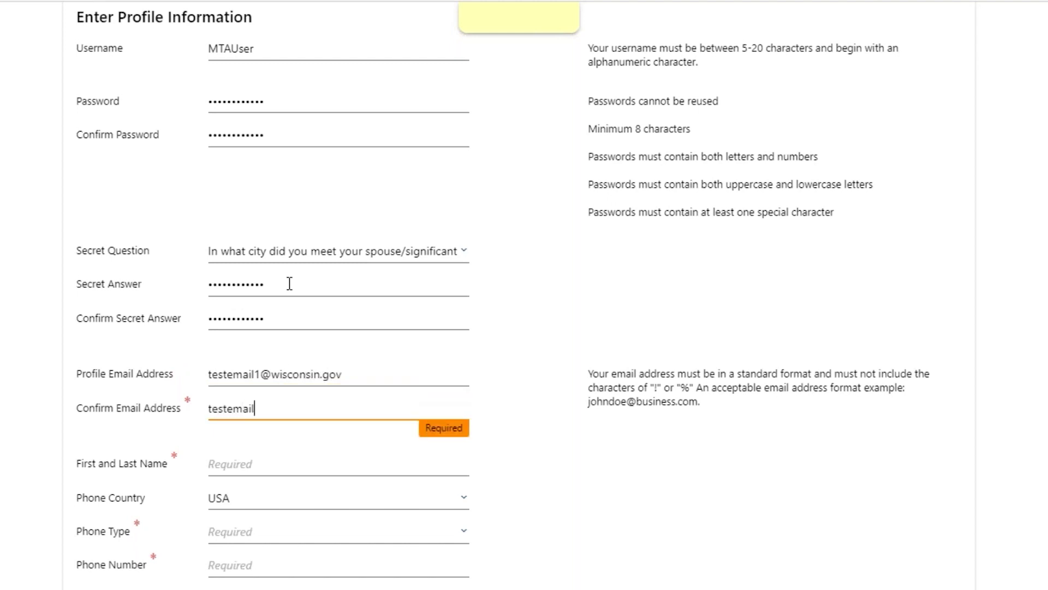
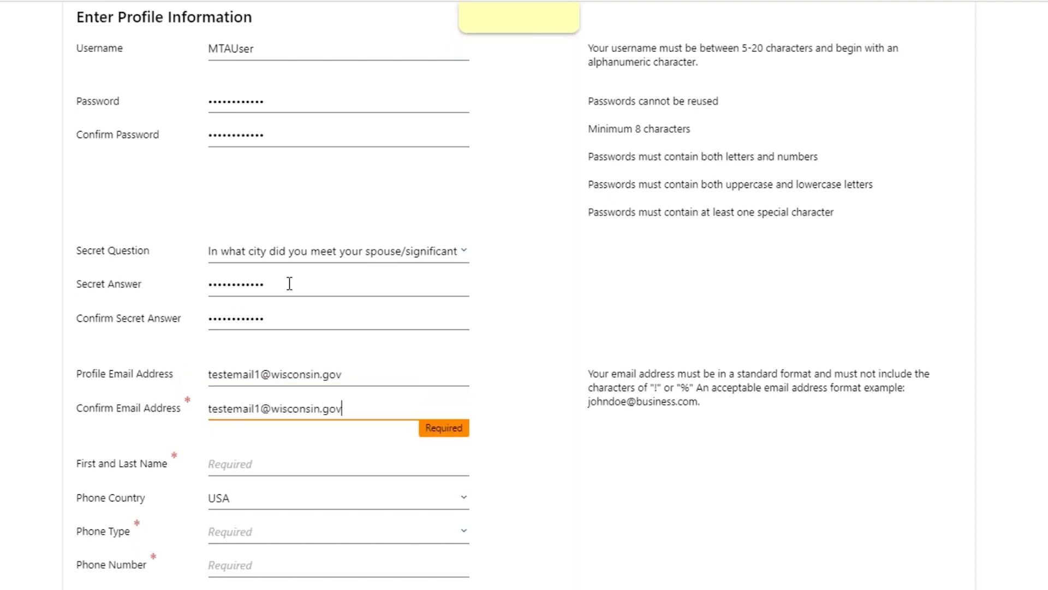
click(235, 464)
text(TEST)
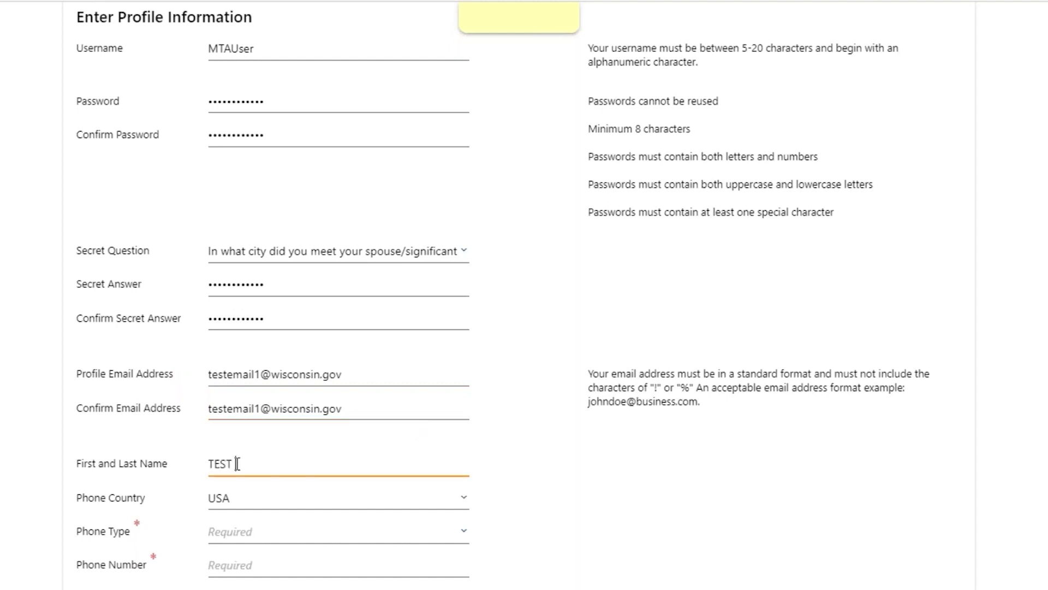
text( TAXPAYER)
key(Tab)
key(Tab)
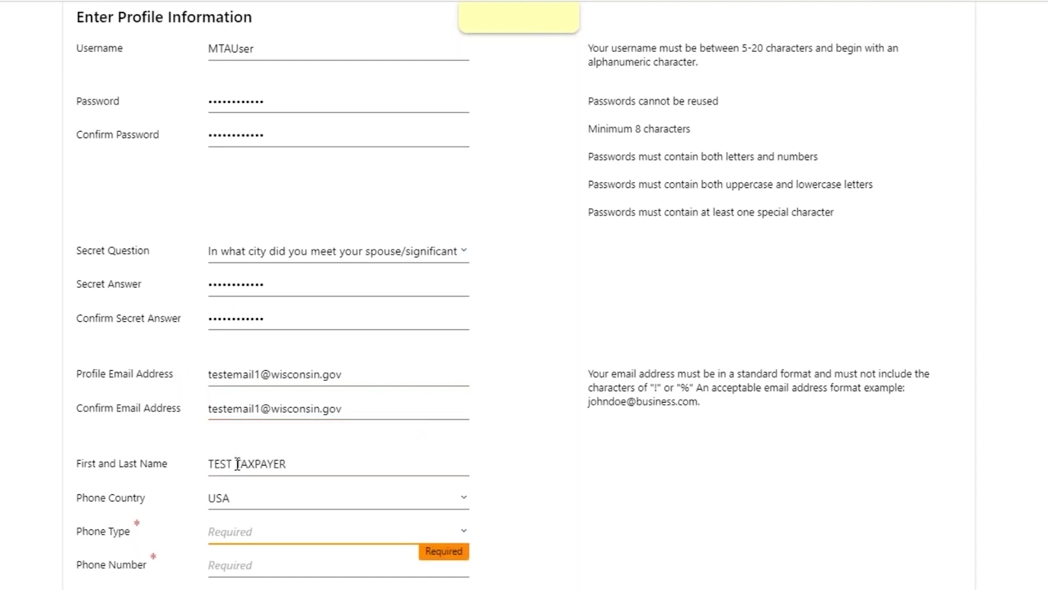
click(461, 538)
click(284, 392)
click(267, 562)
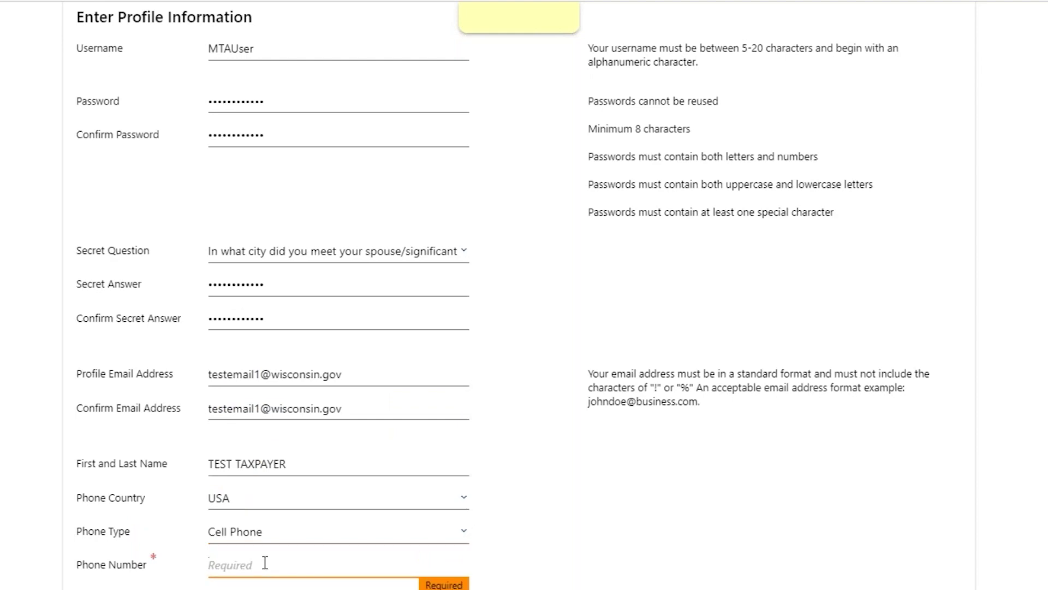
text(555) 555-5555)
scroll(661, 481, down, 3)
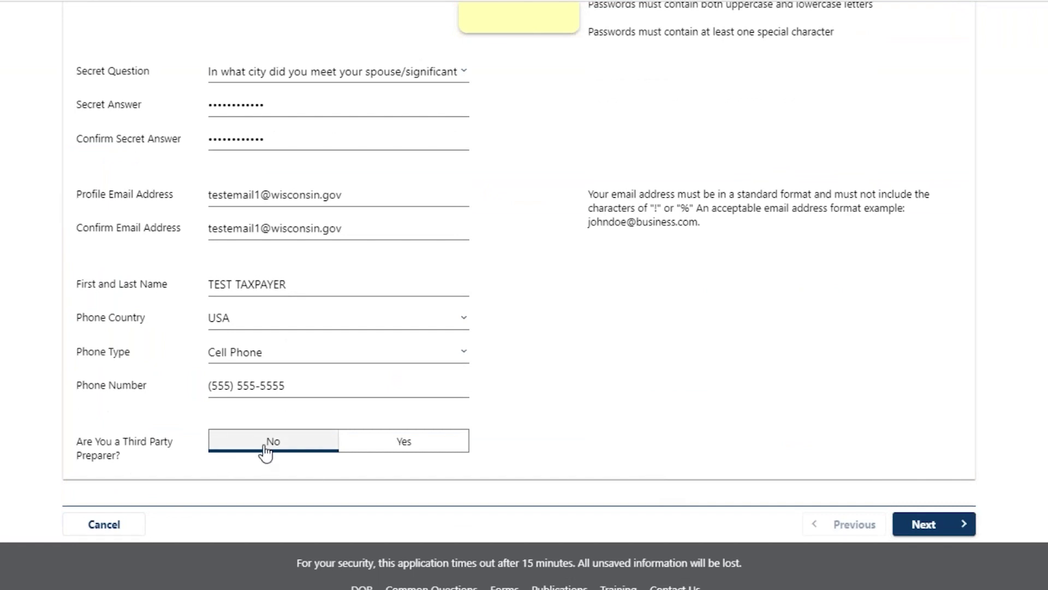
click(920, 527)
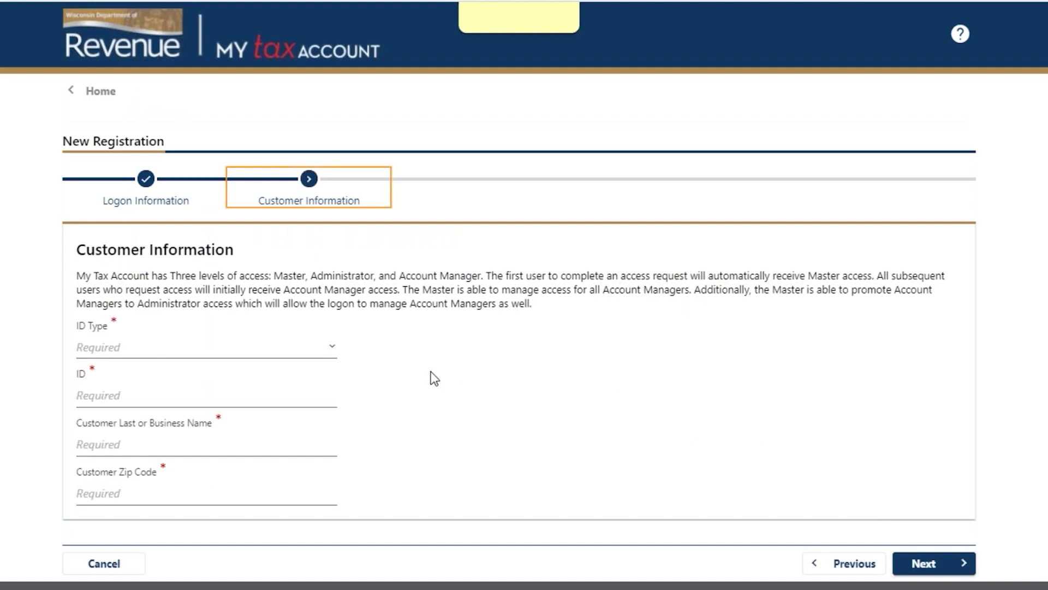
Identify by Wisconsin Tax Number, with business name TAXPAYER and zip code 53713.
click(329, 350)
click(247, 434)
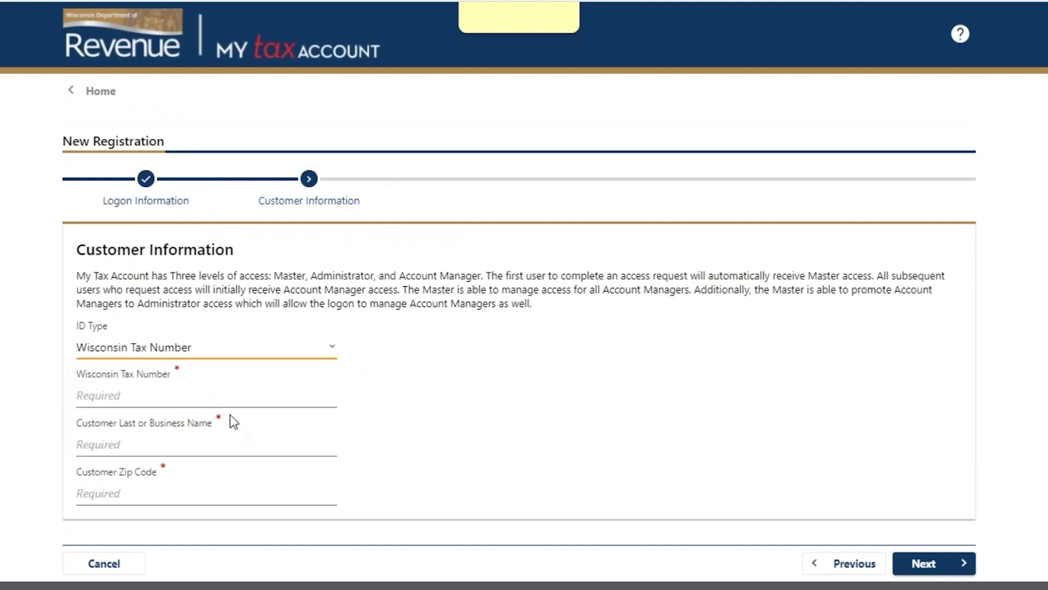
click(212, 396)
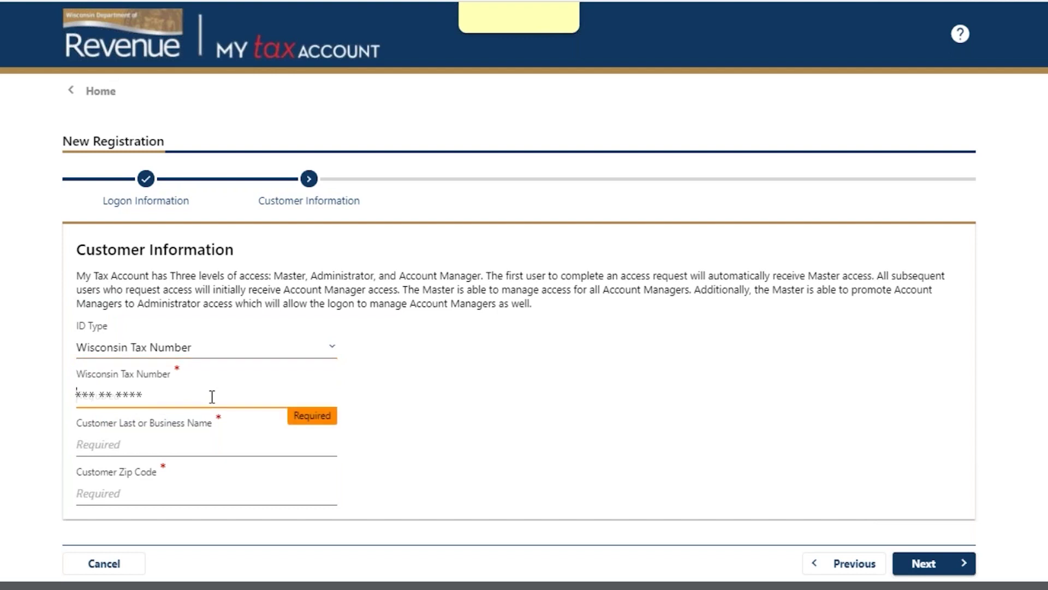
click(206, 441)
text(TA)
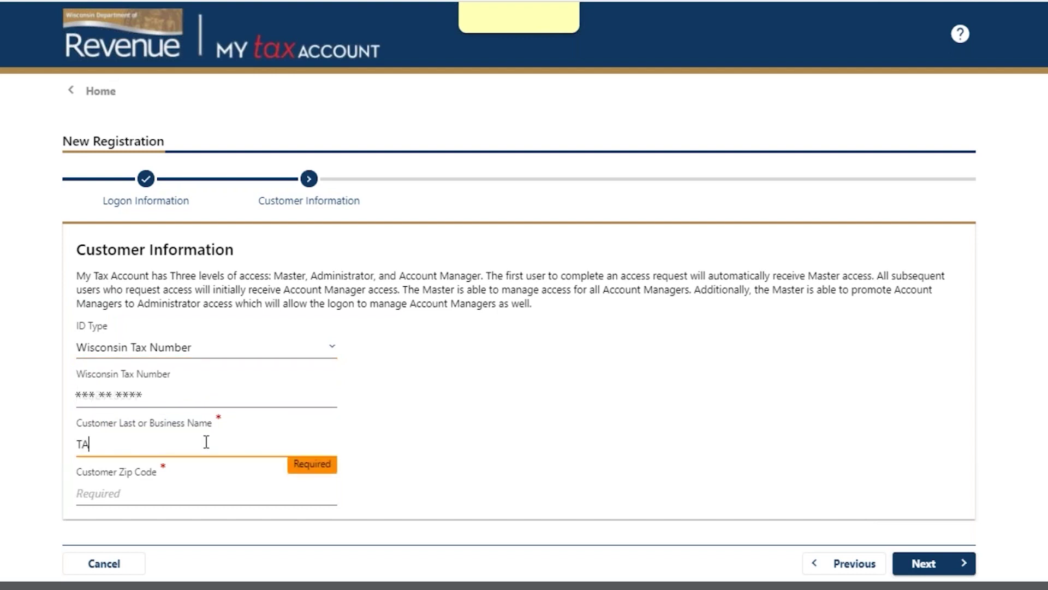
text(XPAYER)
key(Tab)
text(53713)
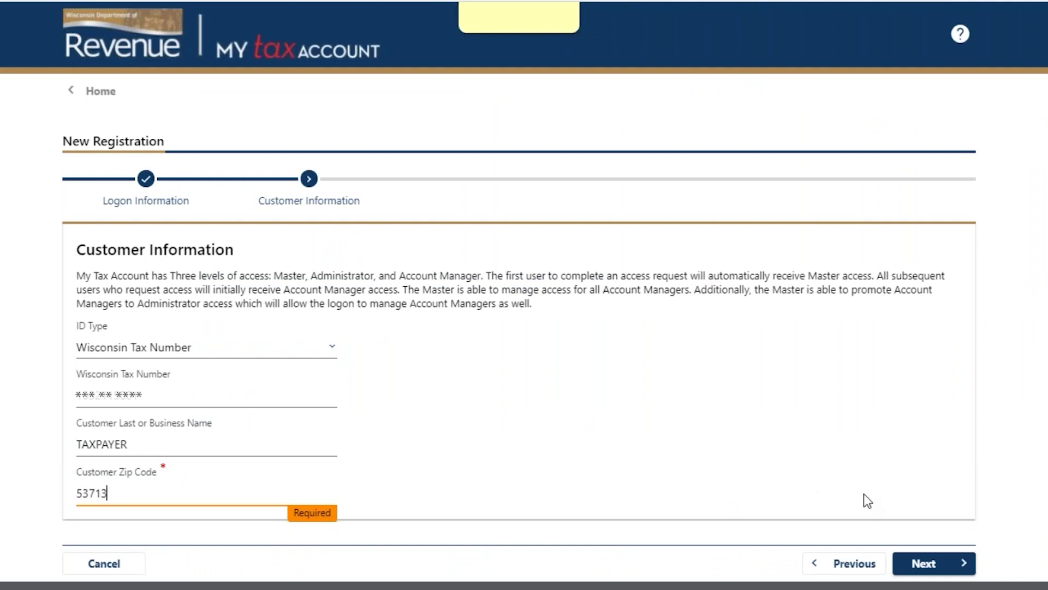
click(927, 568)
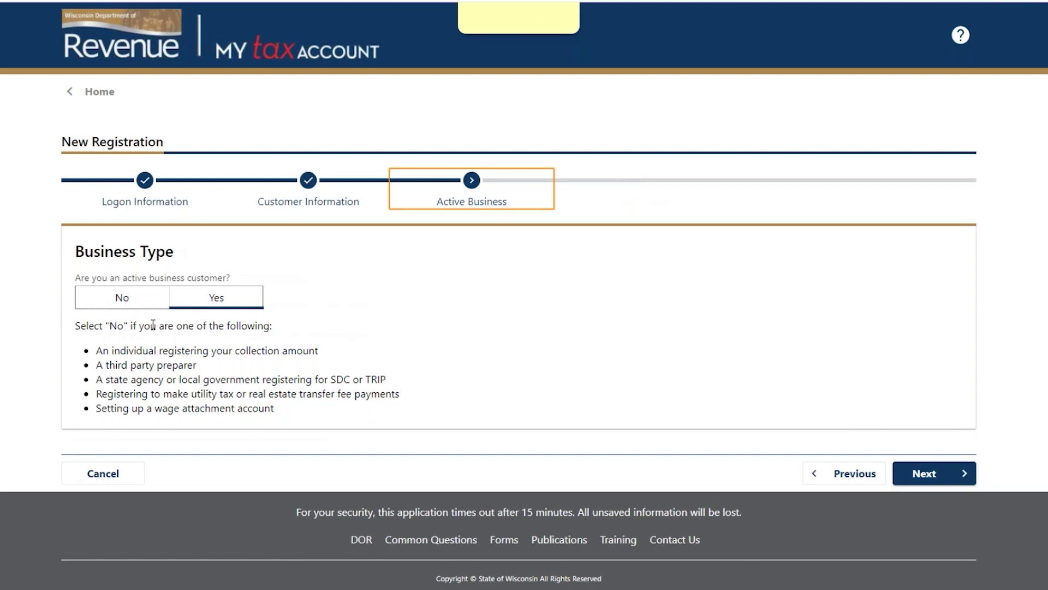
Answer Yes to being an active business customer and move to Account Access.
click(221, 303)
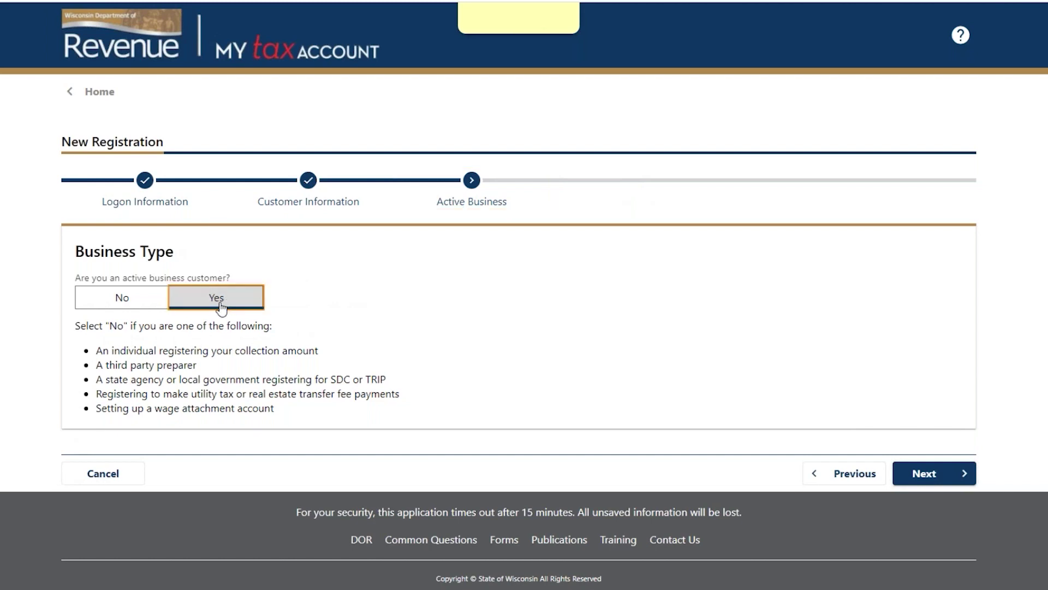
click(926, 474)
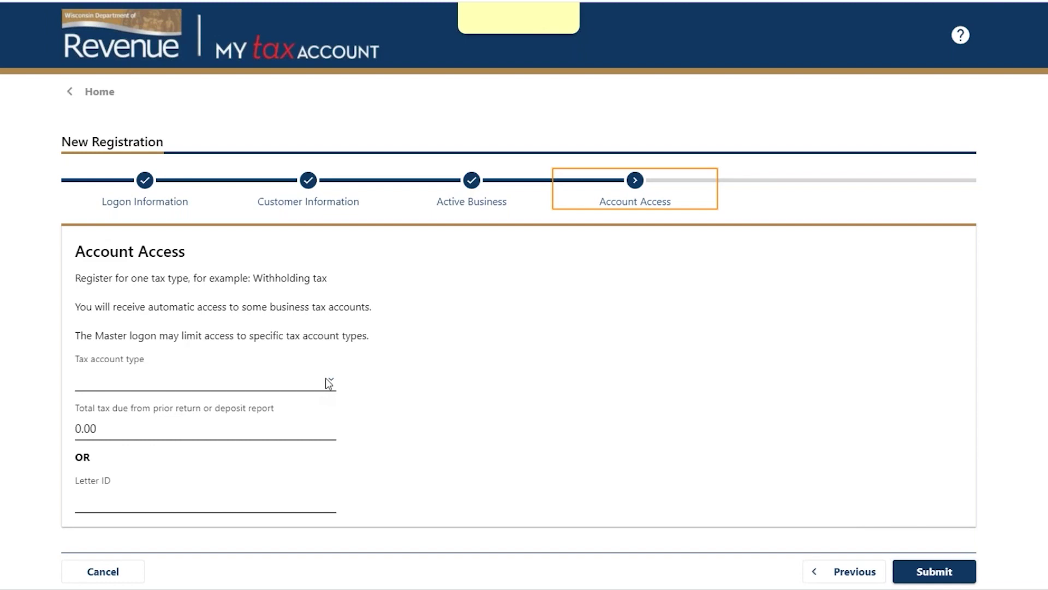
Choose Sales & Use Tax as the account type with 5,000 total tax due.
click(328, 383)
scroll(226, 227, down, 3)
scroll(226, 227, down, 2)
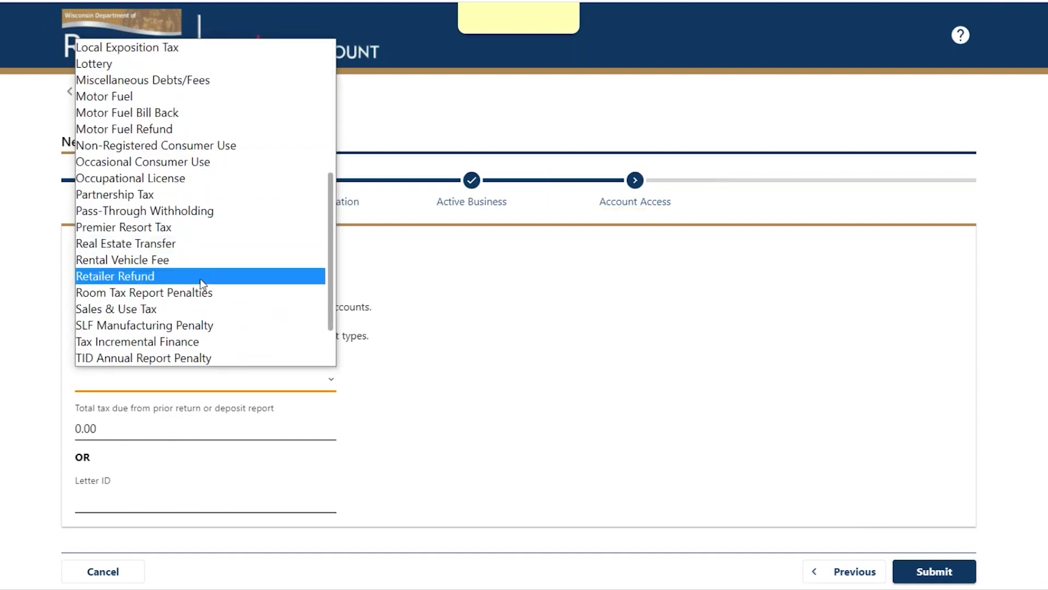
click(169, 309)
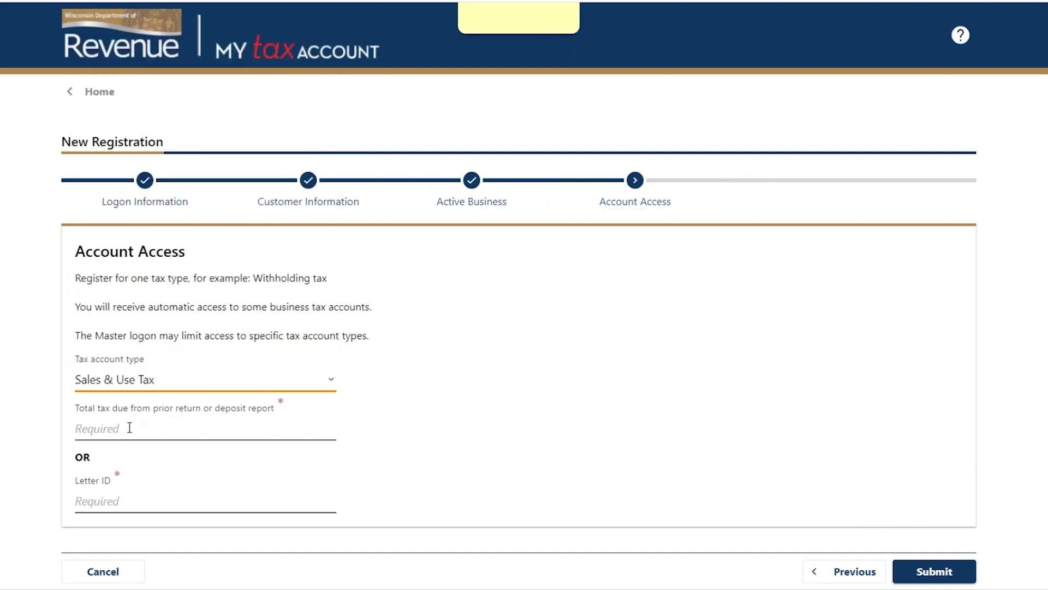
click(131, 428)
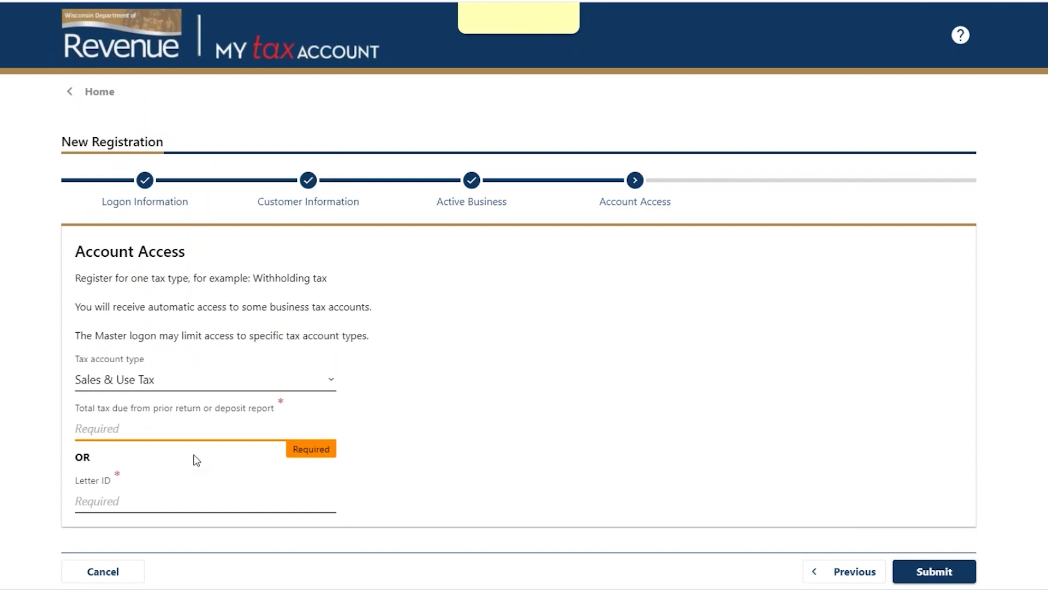
text(5,000)
key(Tab)
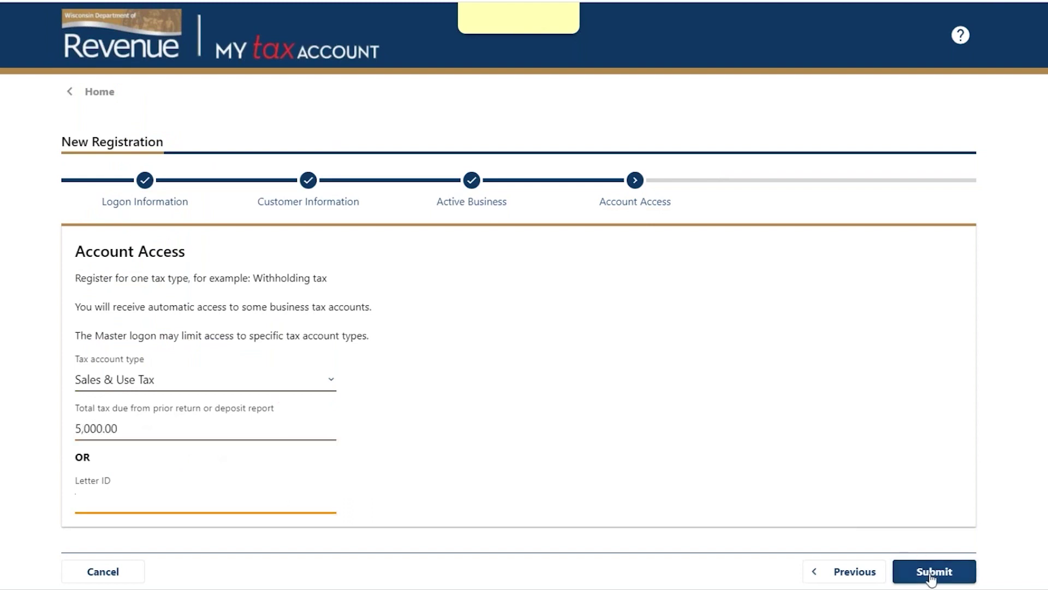
Submit the registration, accept the confirmation, and return to the My Tax Account home page.
click(934, 571)
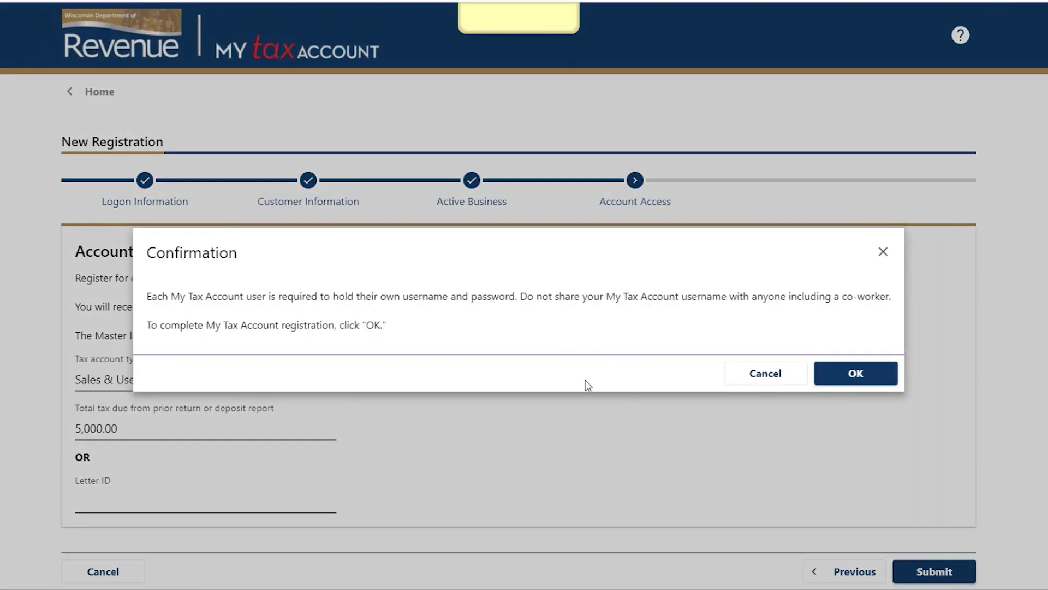
click(856, 375)
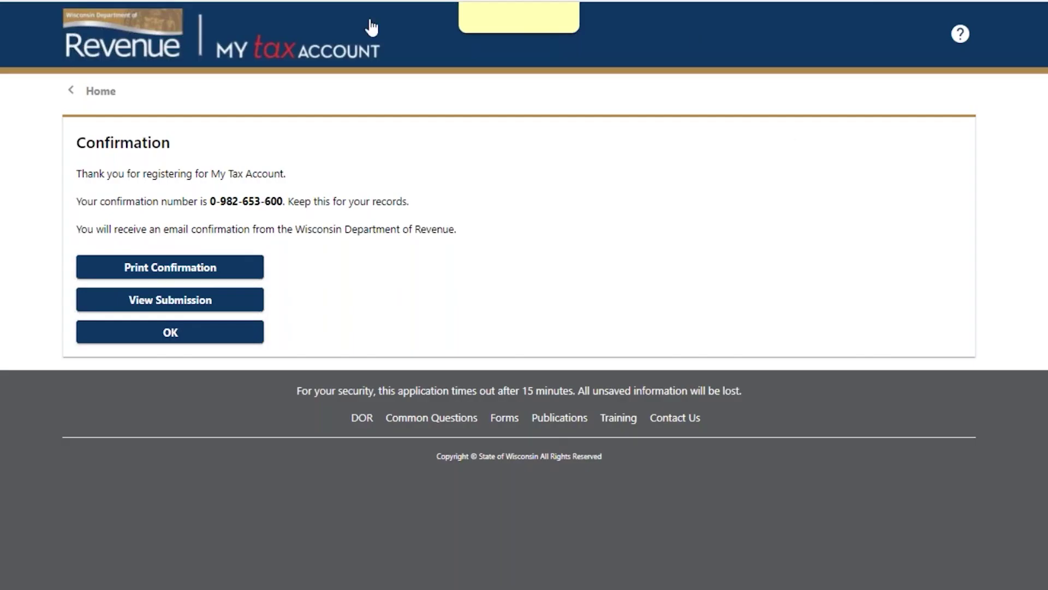
click(101, 92)
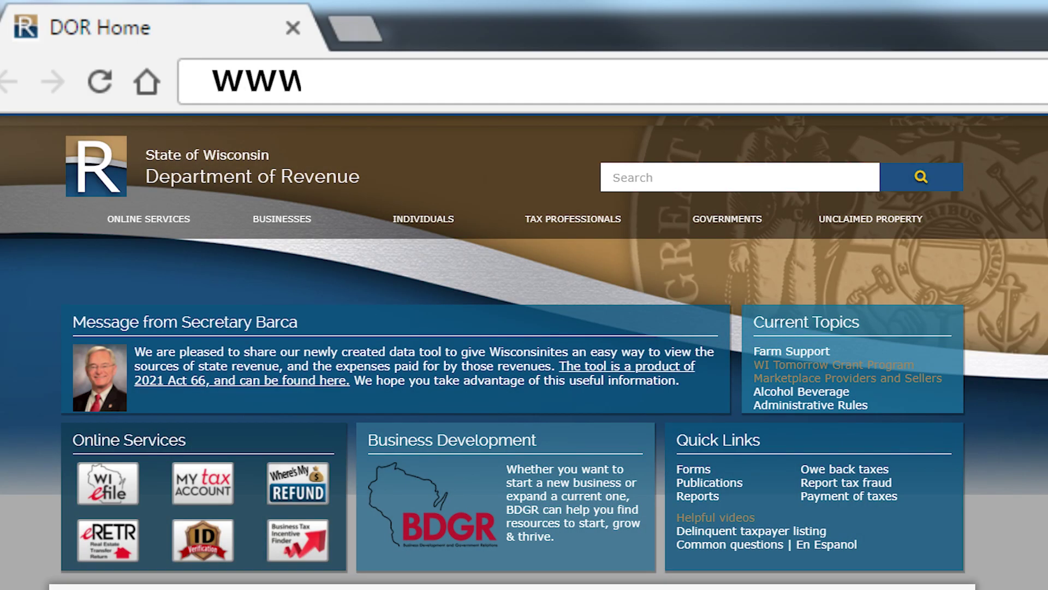
text(.revenue.wi.)
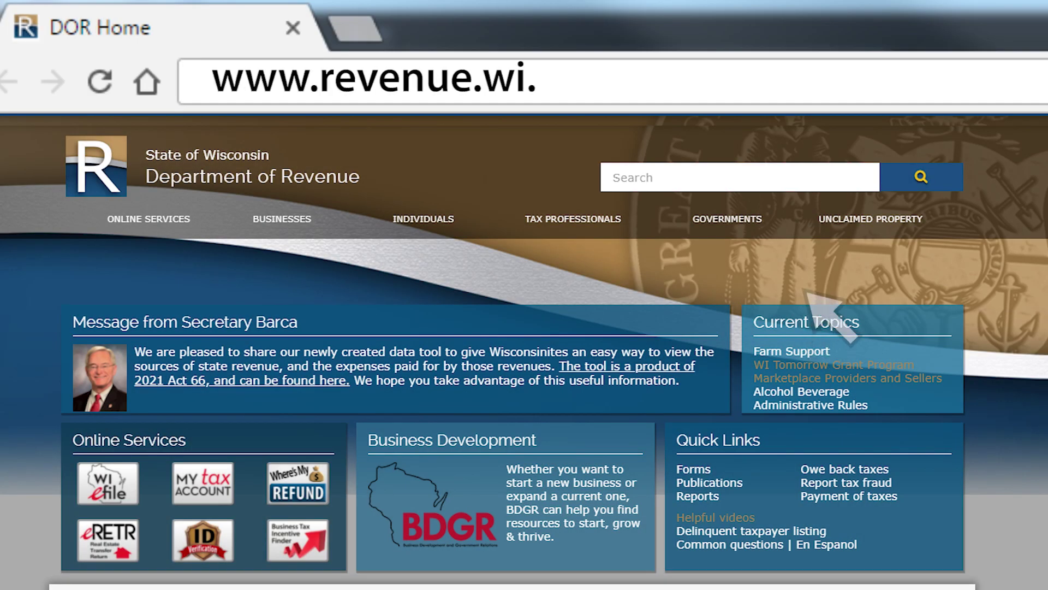
text(gov)
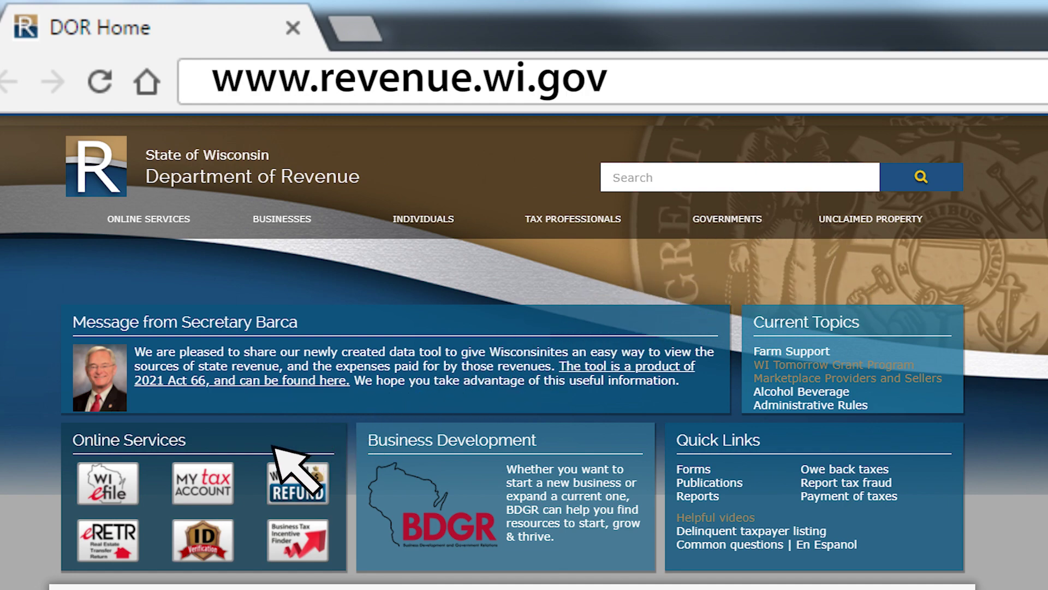
click(198, 487)
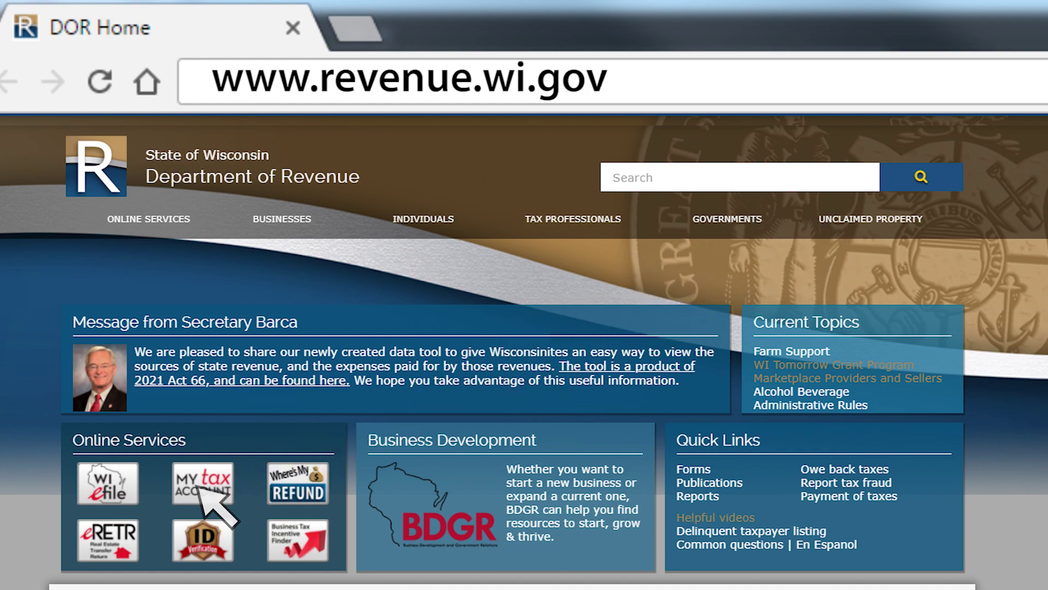
text(1)
key(Tab)
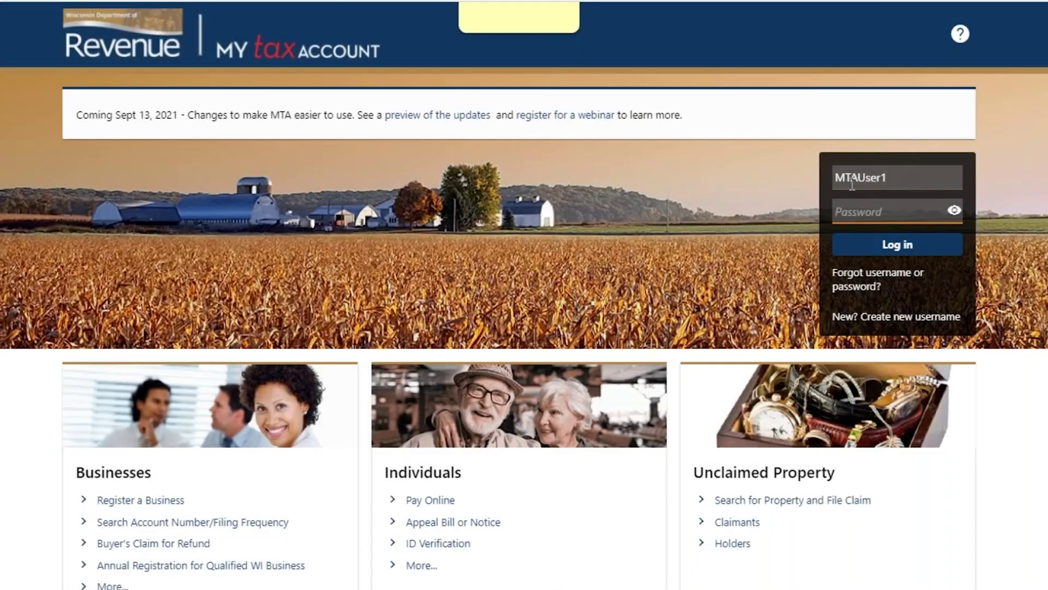
key(Return)
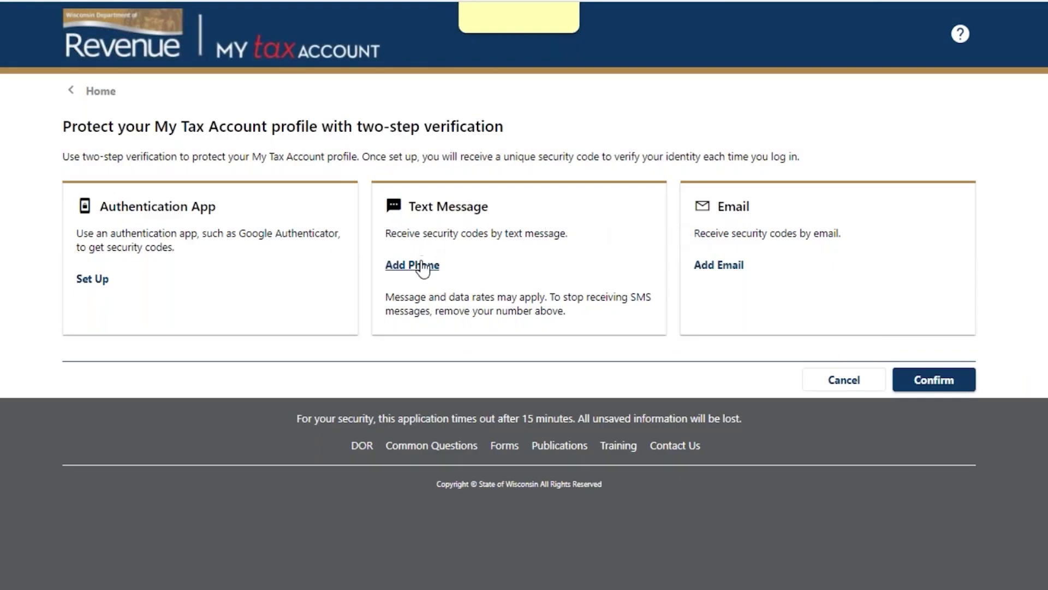
click(422, 265)
click(302, 249)
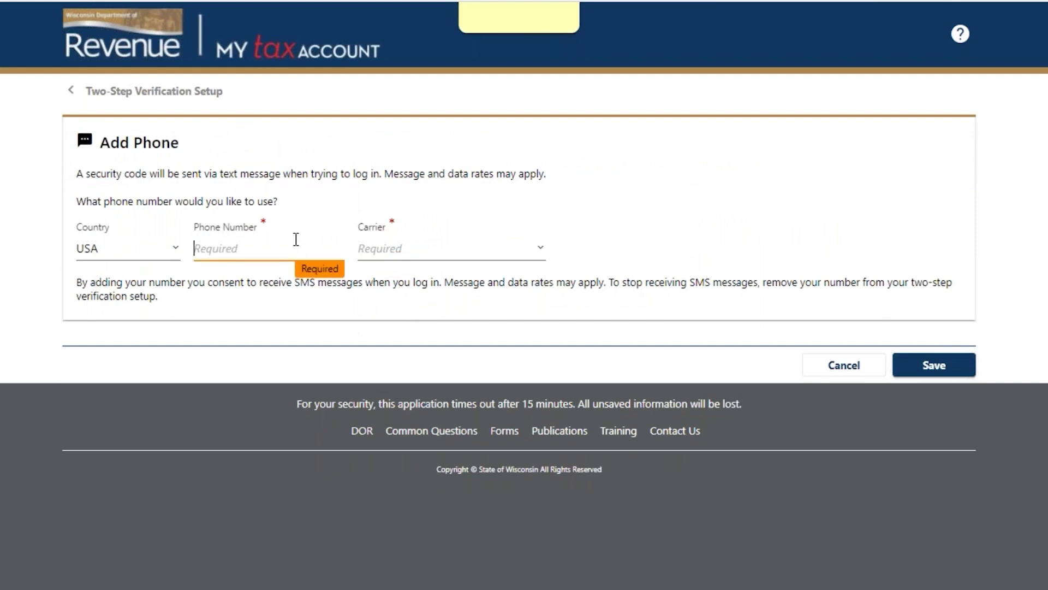
text((555) 555-5555)
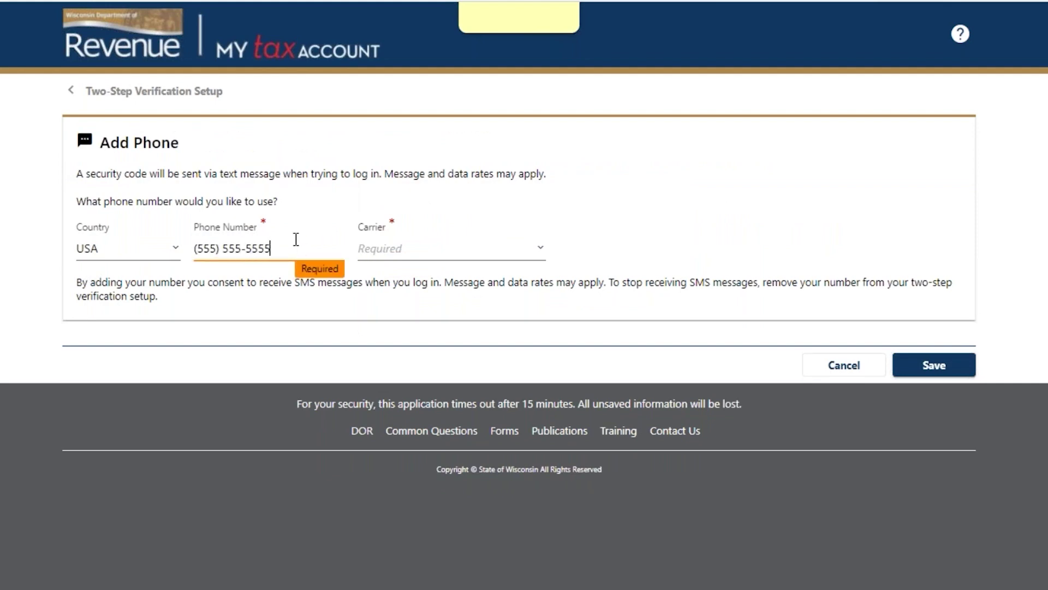
click(539, 250)
click(513, 288)
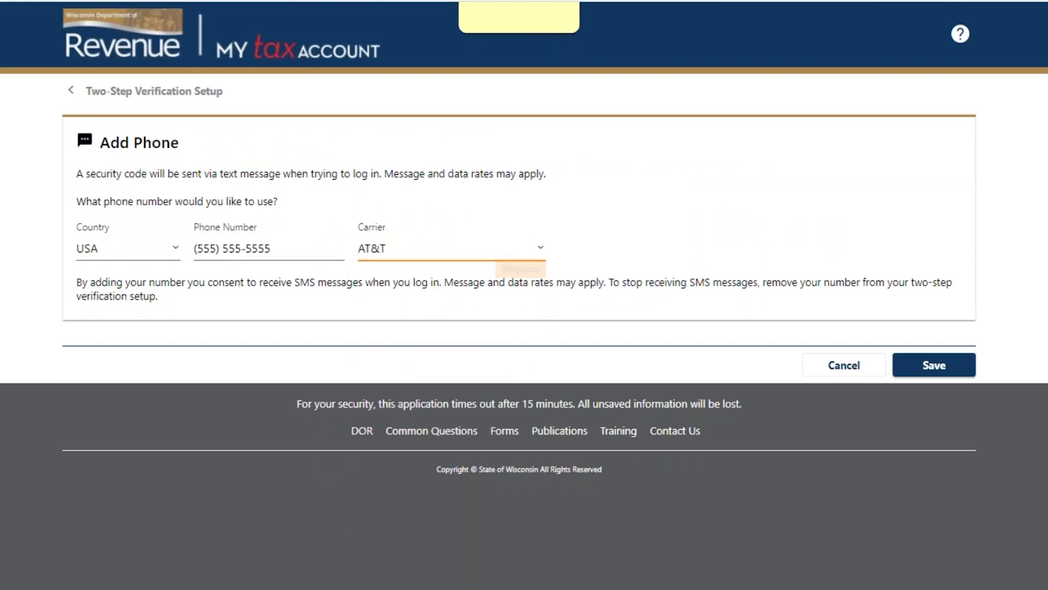
click(926, 367)
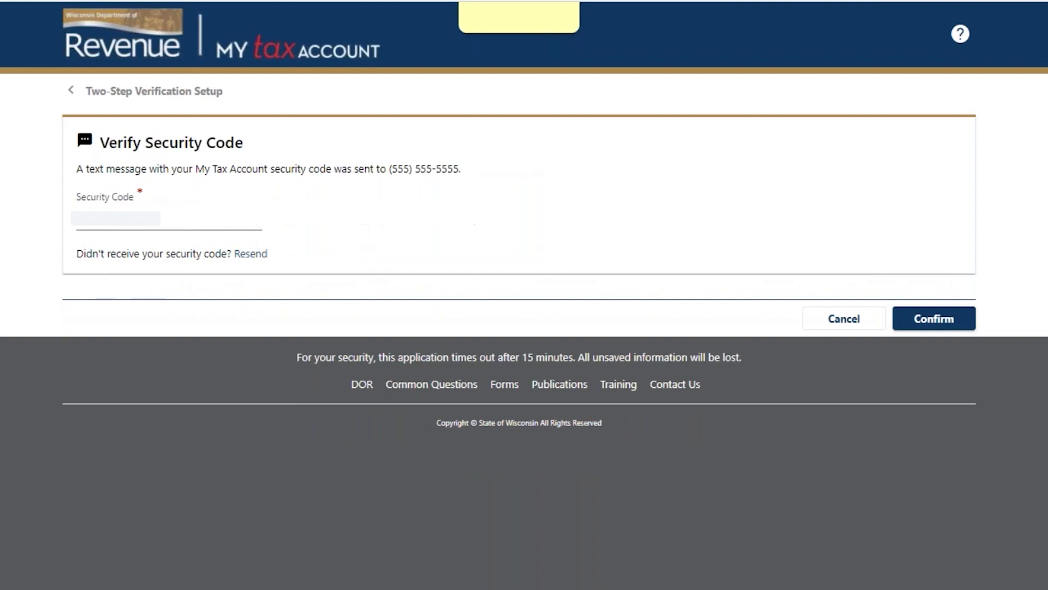
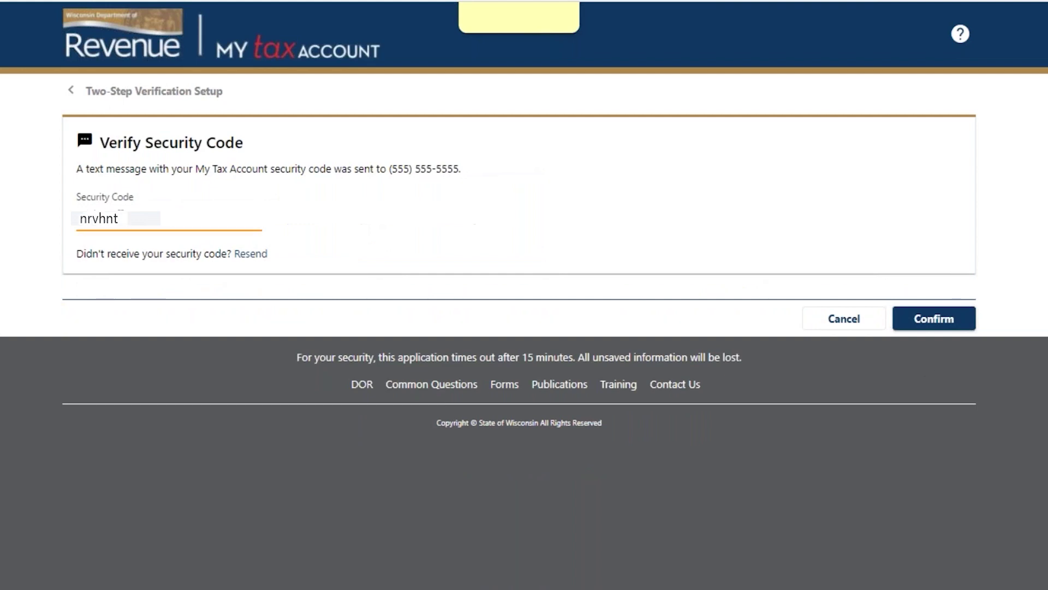
click(932, 320)
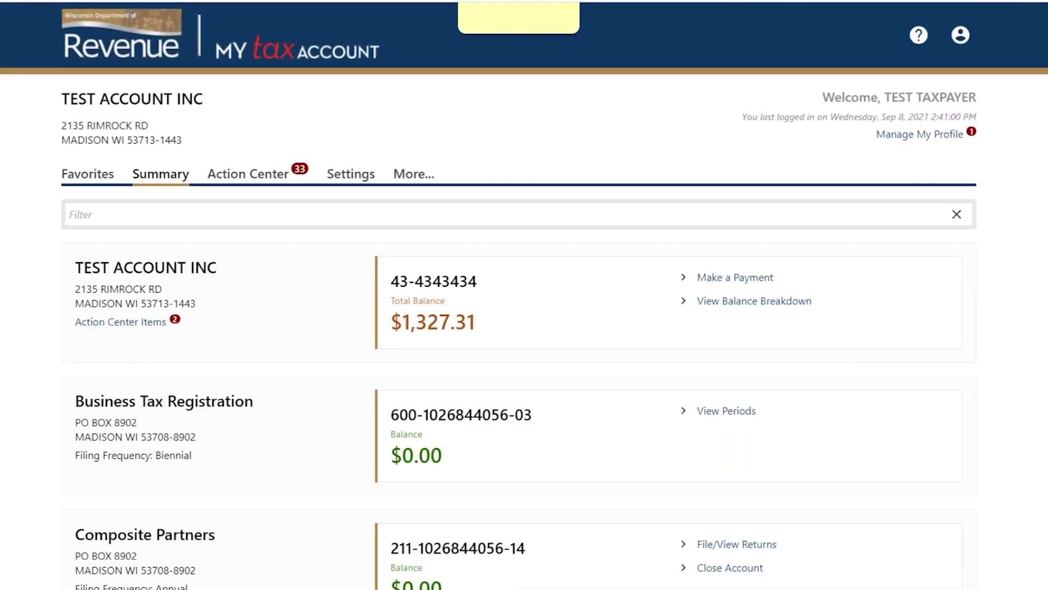